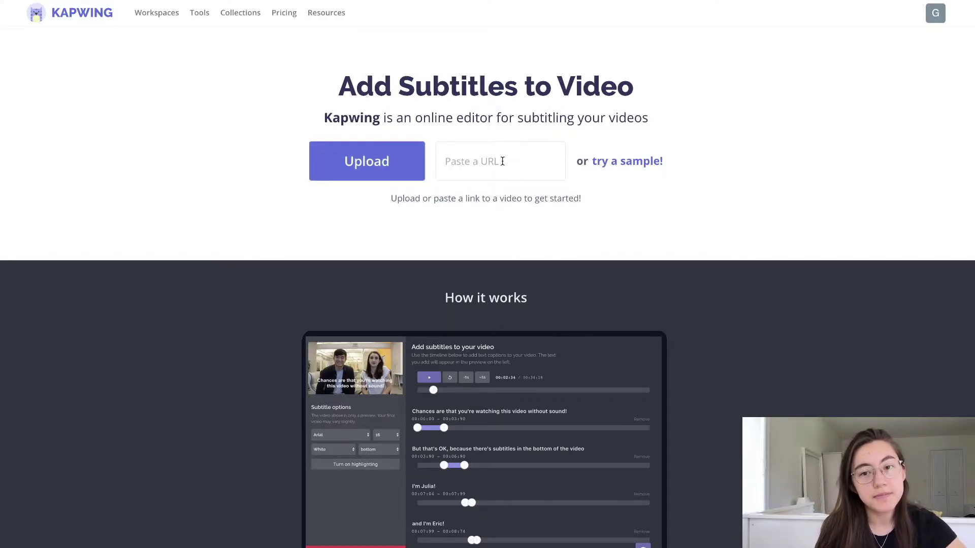
Upload the selfie video IMG_4830.MOV into the subtitle editor.
left_click(370, 171)
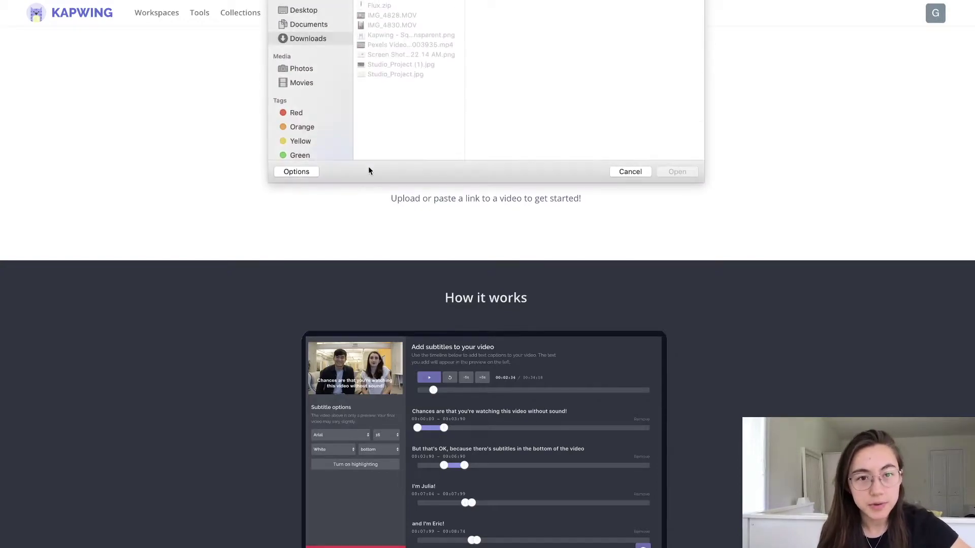
left_click(384, 26)
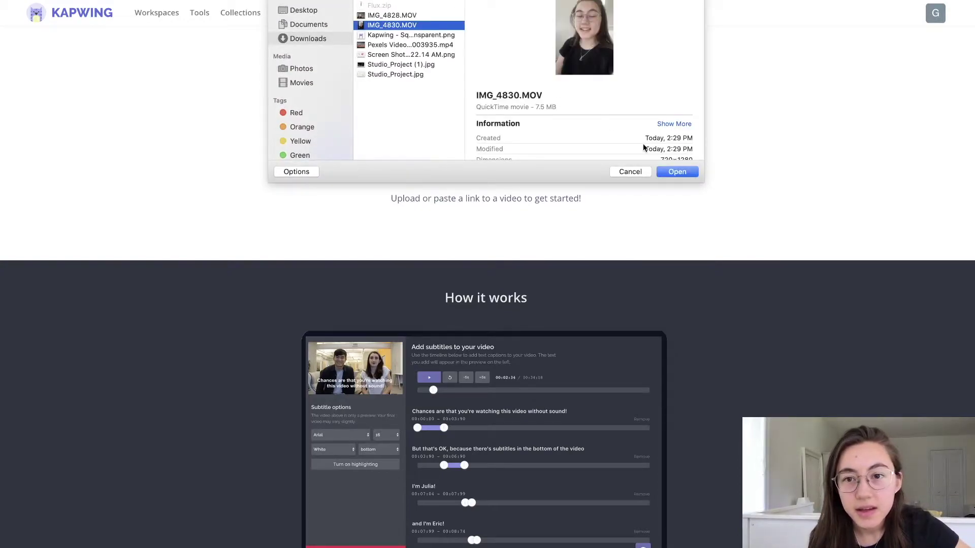
left_click(677, 172)
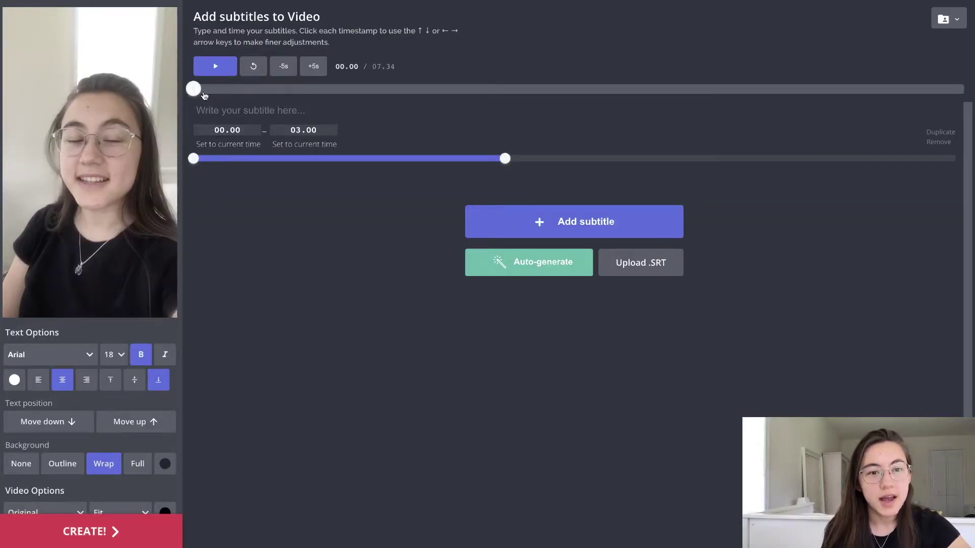
Auto-generate subtitles from speech (00.00–02.80 and 02.80–06.50) and play the video to review them.
left_click(313, 108)
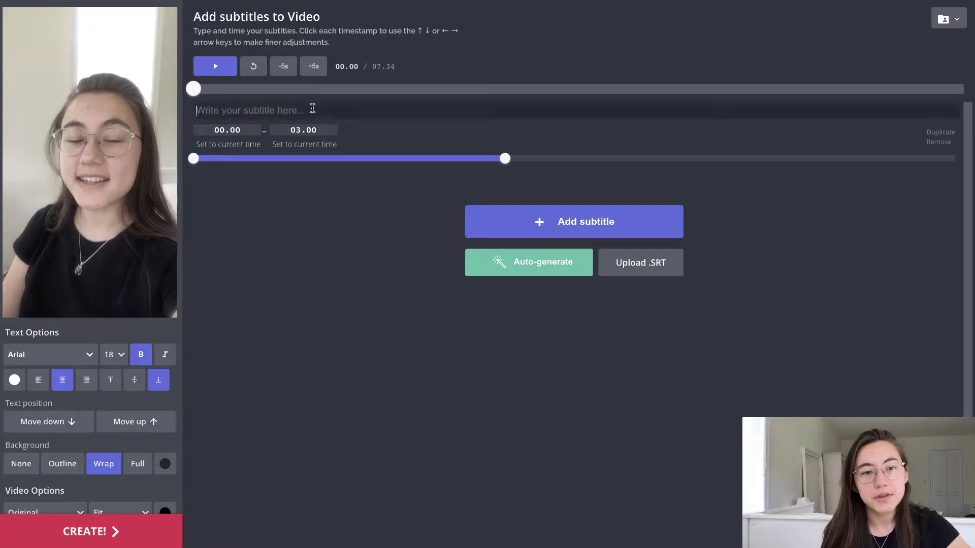
left_click(323, 214)
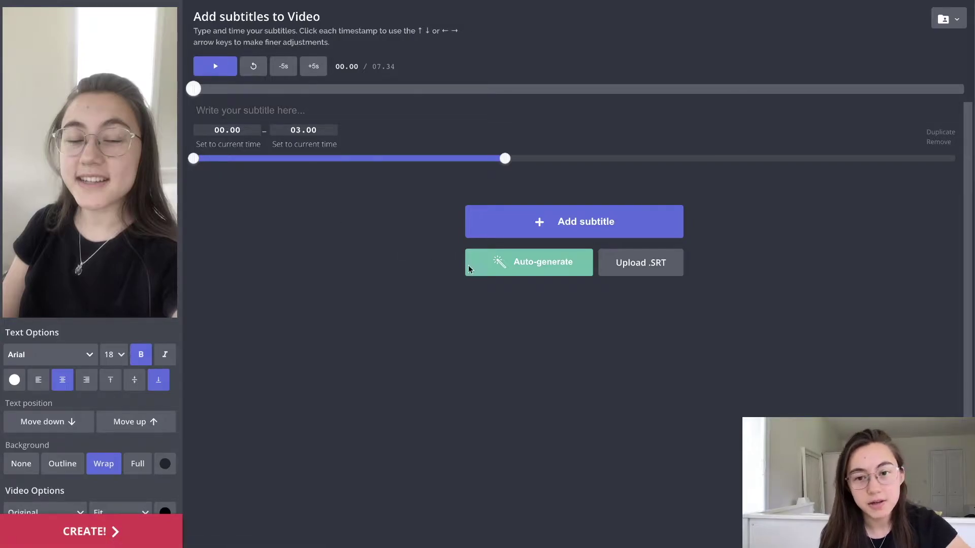
left_click(498, 275)
left_click(420, 342)
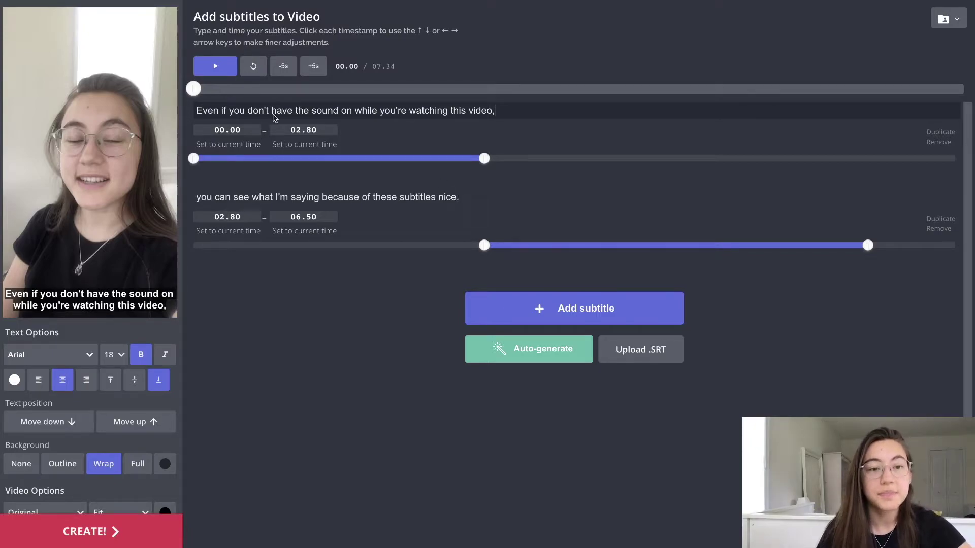
left_click(210, 74)
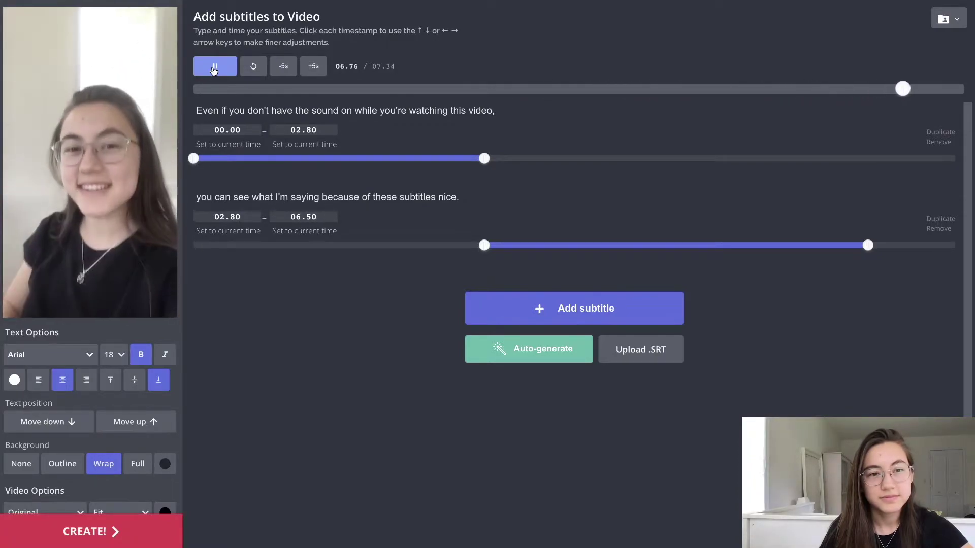
left_click(197, 111)
Make the first subtitle open with 'Hey TikTok! Even'.
type("Hey ")
type("TikTok")
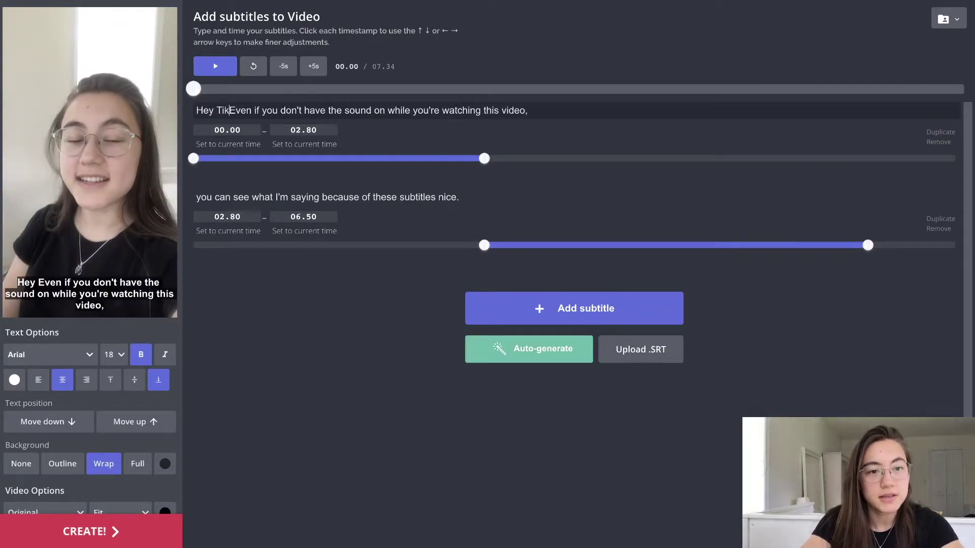
key("BackSpace")
type(",")
key("BackSpace")
type("!")
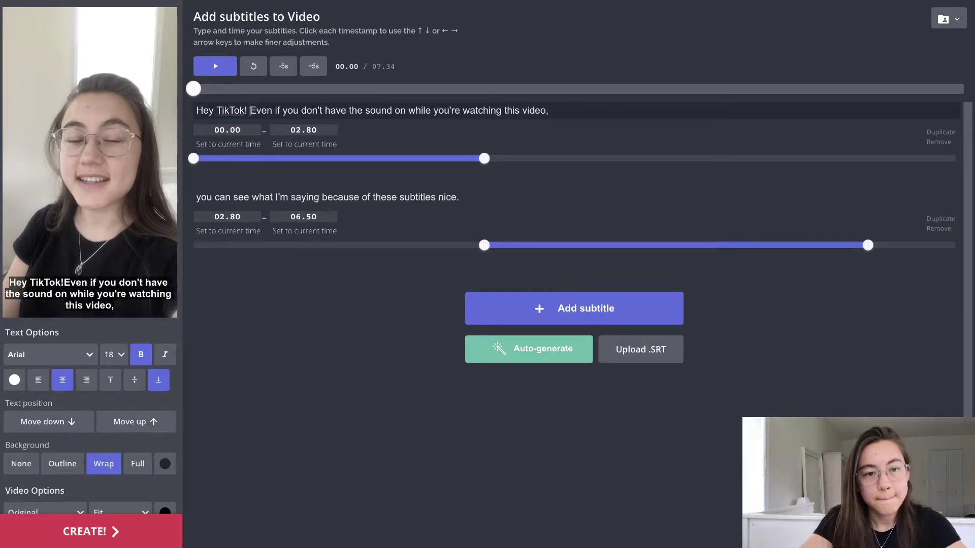
key("Delete")
type("e")
key("BackSpace")
type("E")
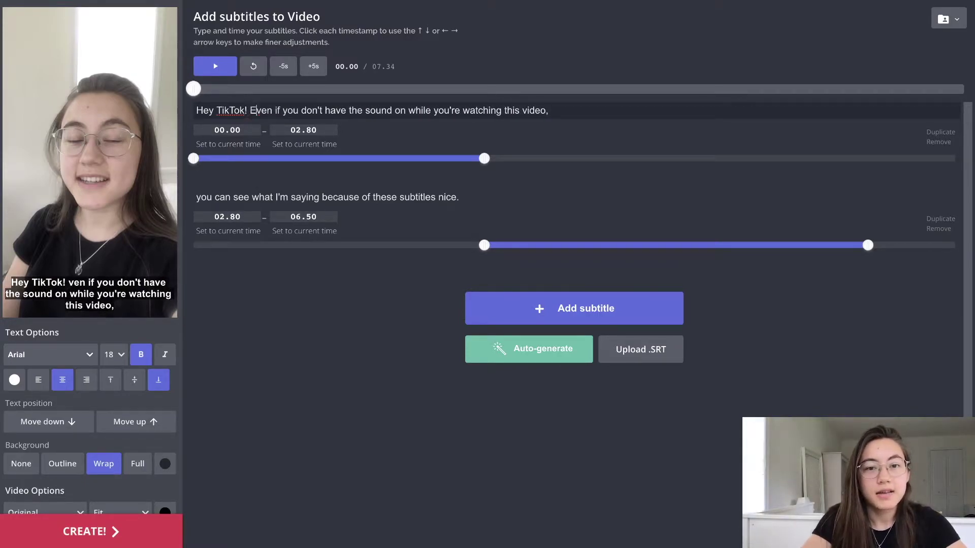
Make the second subtitle end with 'subtitles. Nice.'.
left_click(435, 198)
type(".")
key("Right")
key("Delete")
type("N")
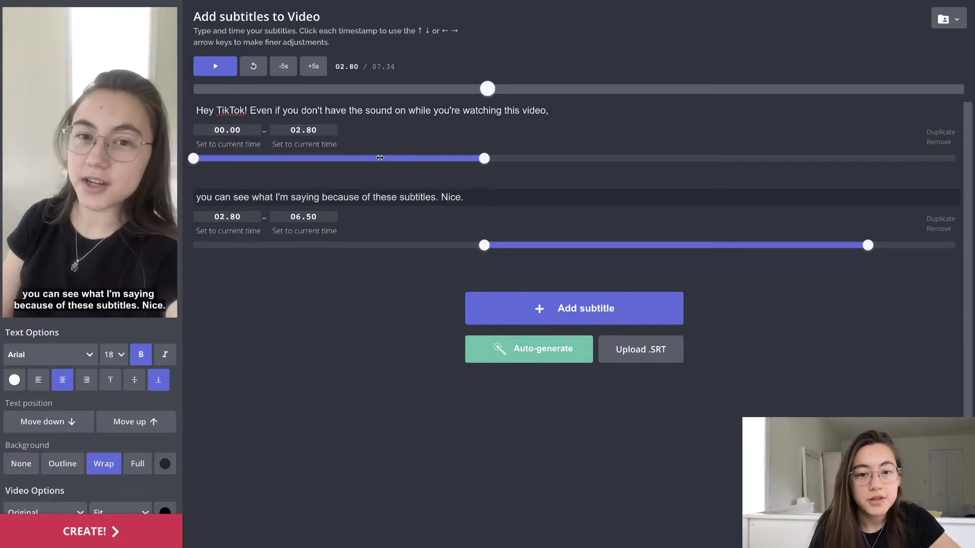
Check the first subtitle's timing and preview playback from the start and at 00.65.
mouse_move(379, 158)
left_mouse_down()
mouse_move(498, 158)
mouse_move(378, 157)
left_mouse_up()
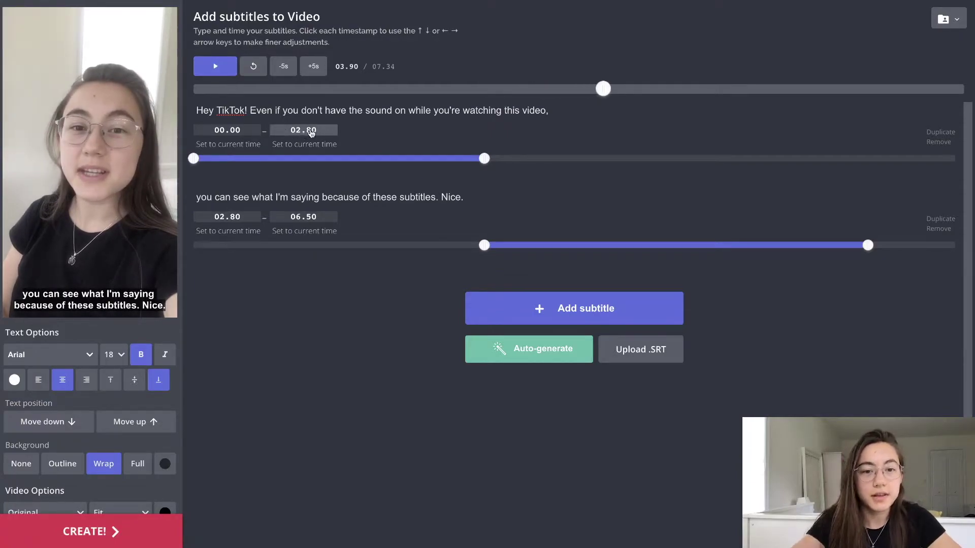
left_click(301, 133)
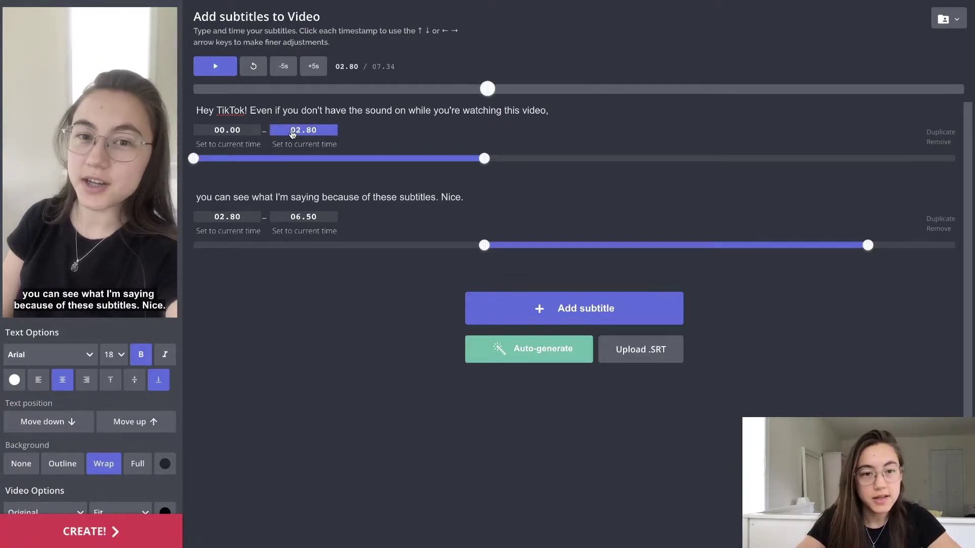
key("Home")
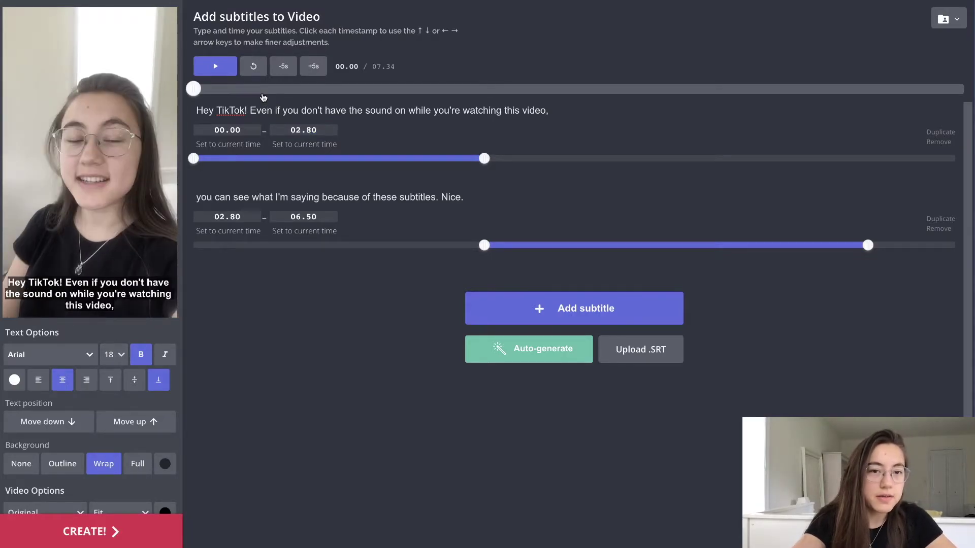
left_click(262, 93)
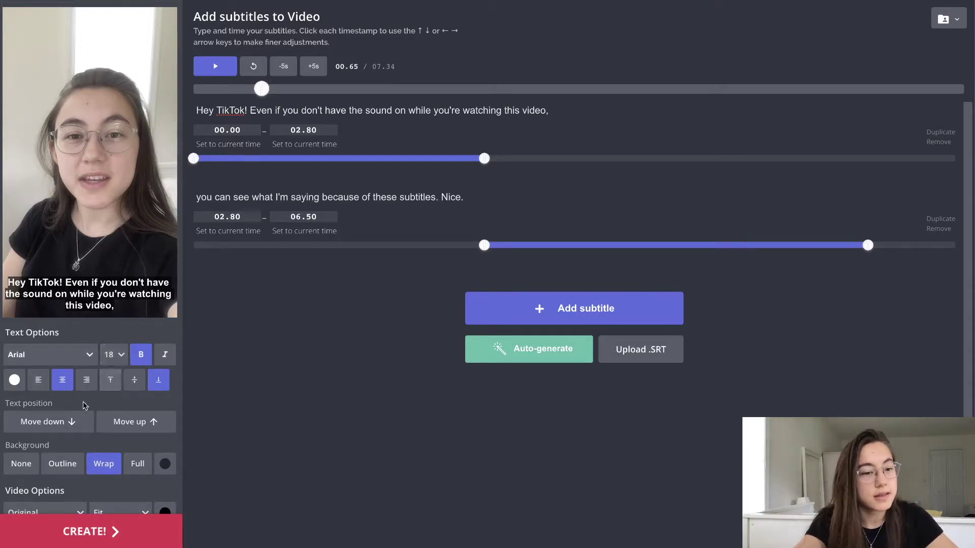
Set the subtitle font to Helvetica at size 20, keeping Bold.
scroll(82, 404, "down", 2)
scroll(83, 413, "up", 1)
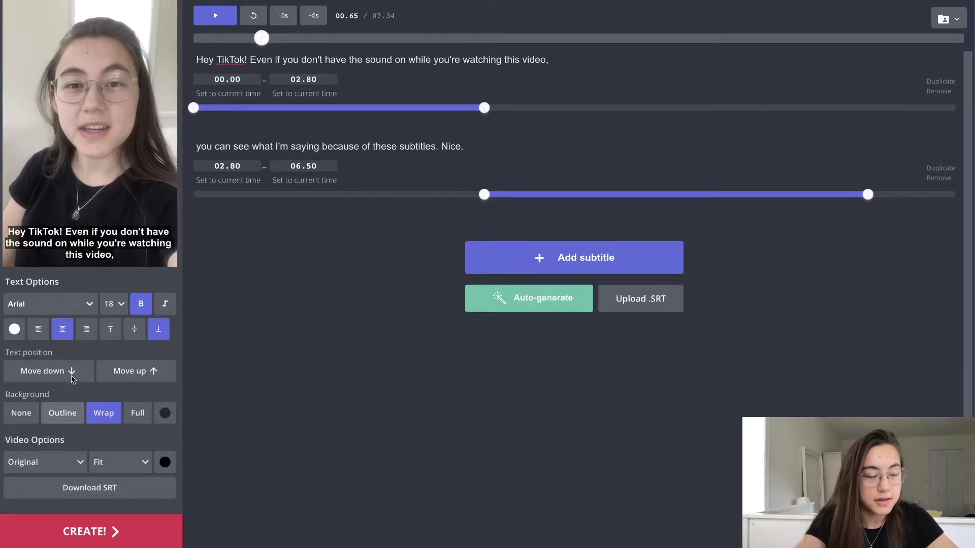
left_click(77, 312)
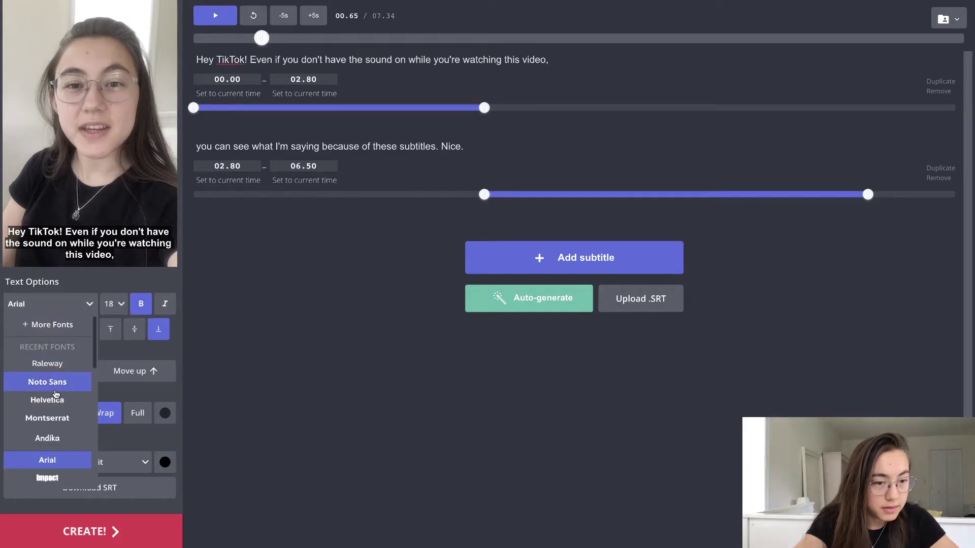
scroll(51, 391, "down", 3)
scroll(56, 394, "down", 3)
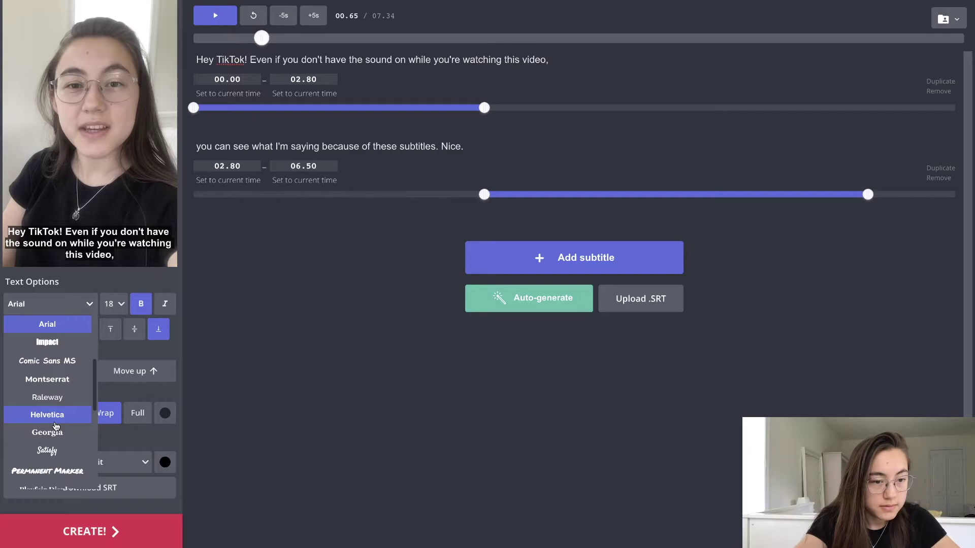
left_click(55, 424)
left_click(110, 305)
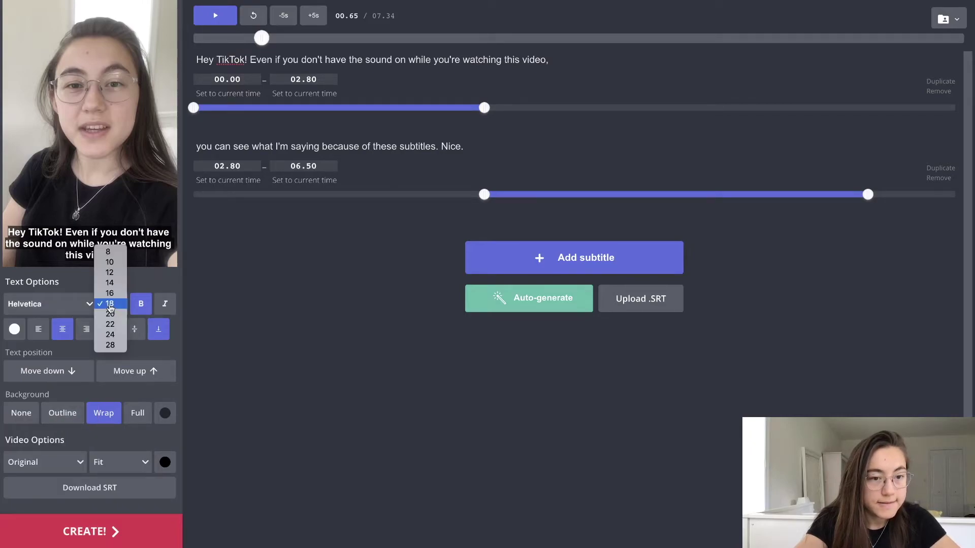
left_click(110, 314)
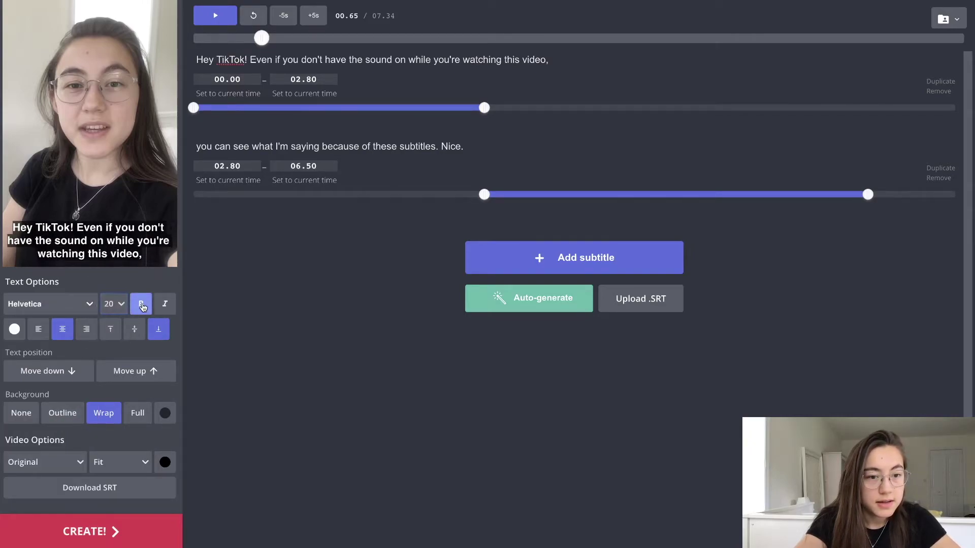
Raise the subtitles two notches and give them the Full background style.
left_click(127, 372)
left_click(128, 372)
left_click(23, 413)
left_click(60, 414)
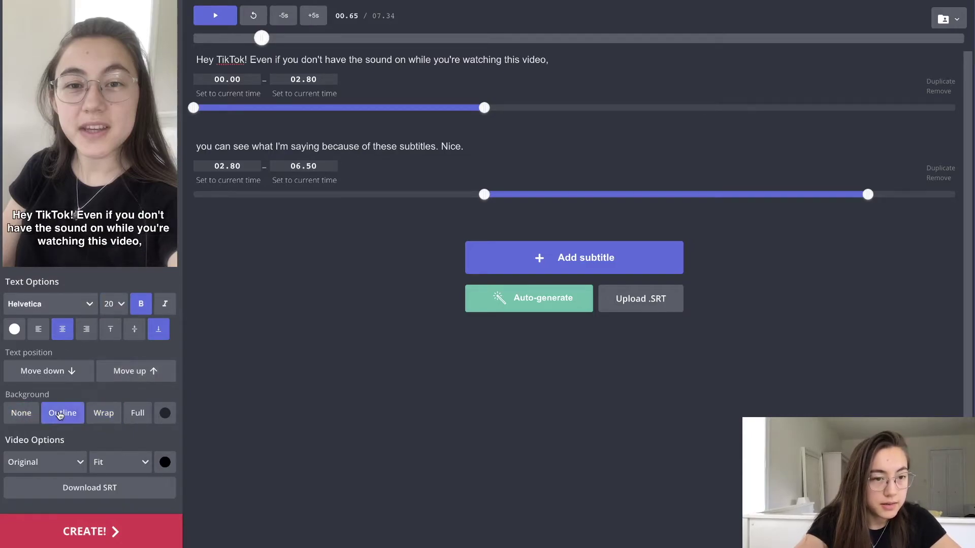
left_click(133, 414)
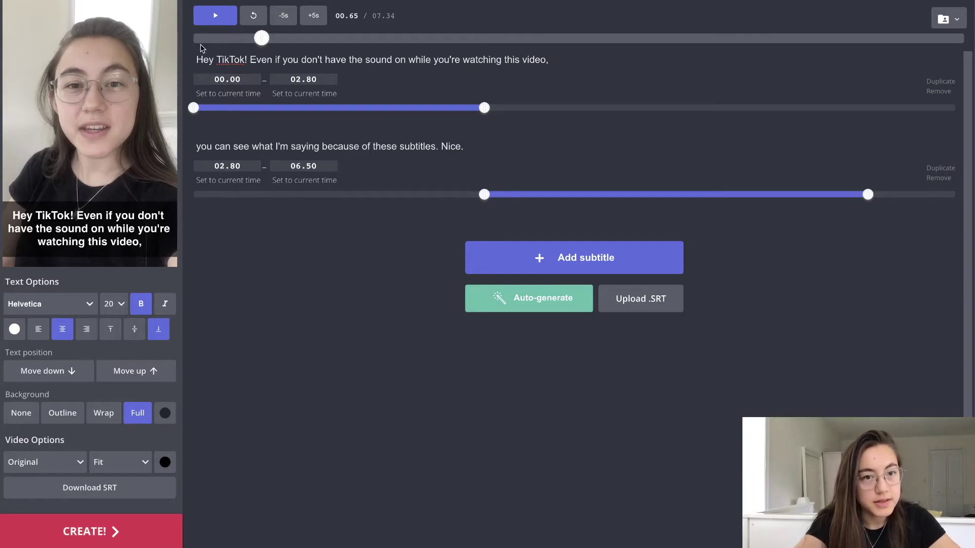
left_click(200, 39)
left_click(202, 16)
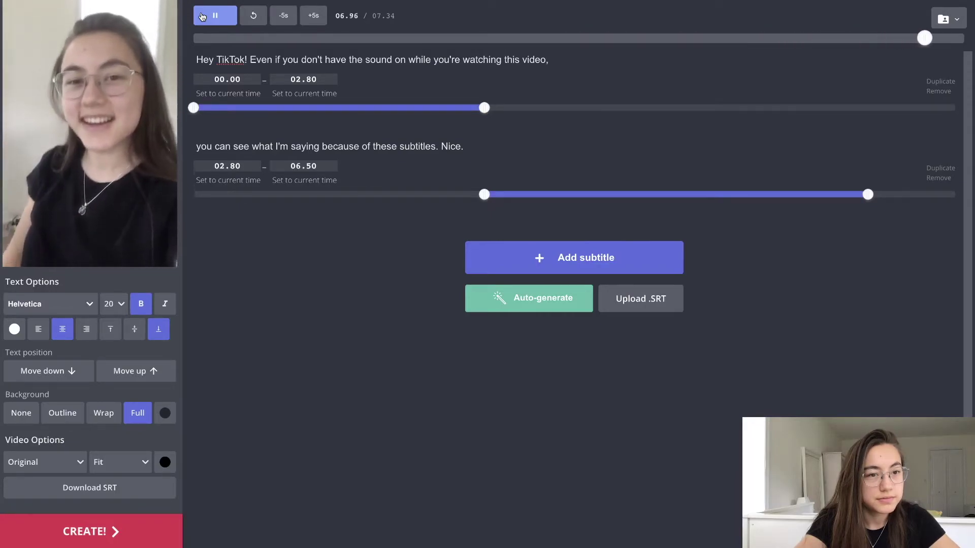
scroll(282, 281, "up", 2)
left_click(227, 61)
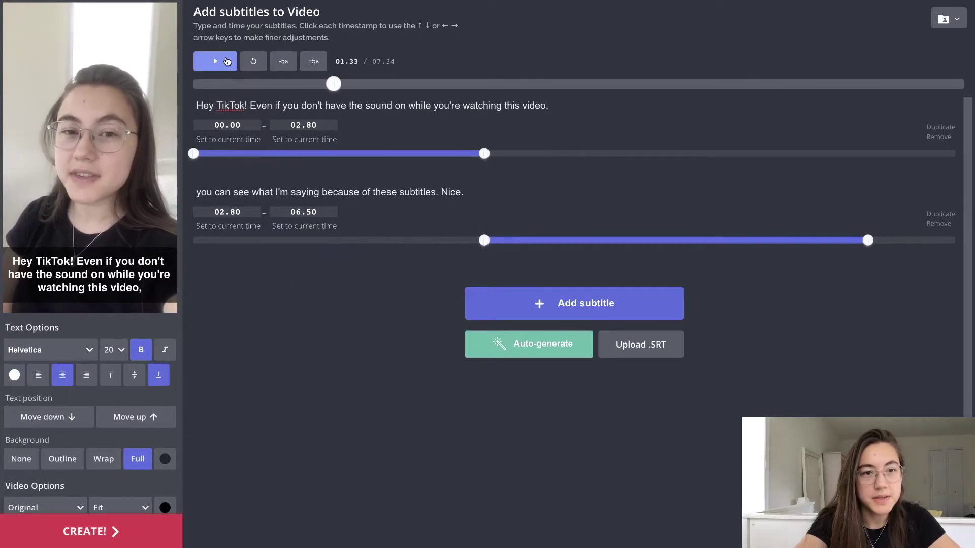
scroll(359, 326, "down", 1)
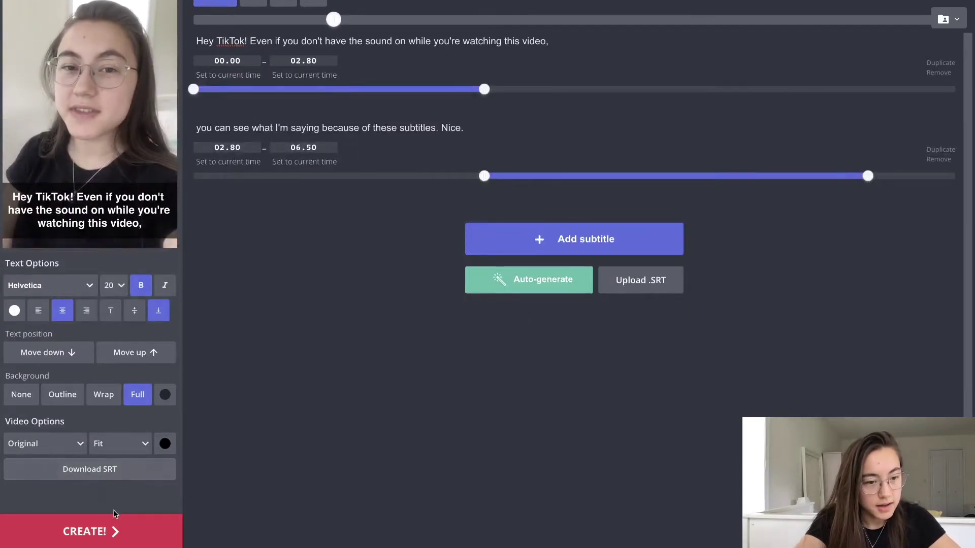
Render the subtitled video with CREATE!
left_click(137, 534)
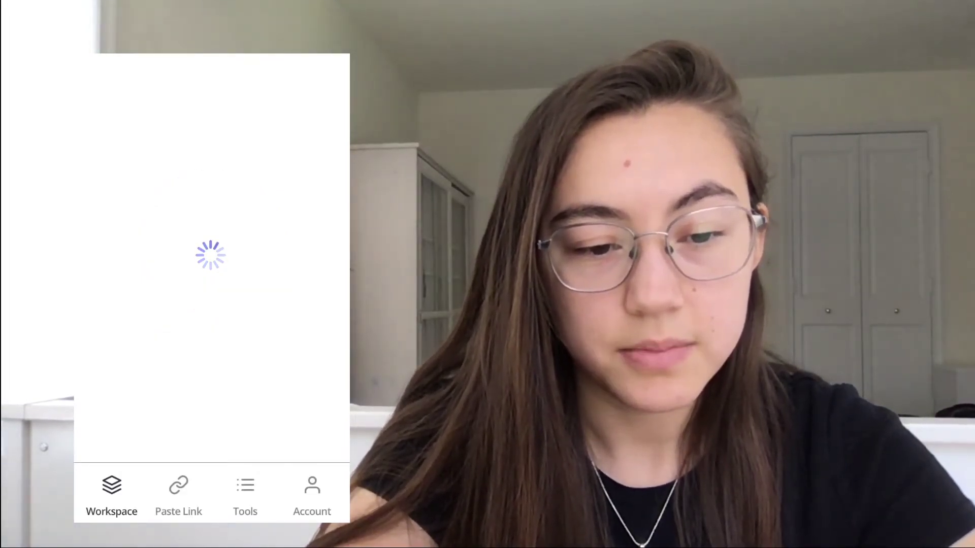
Paste the exported video's share link into the phone app's Paste a link page and continue.
left_click(178, 495)
left_click(102, 248)
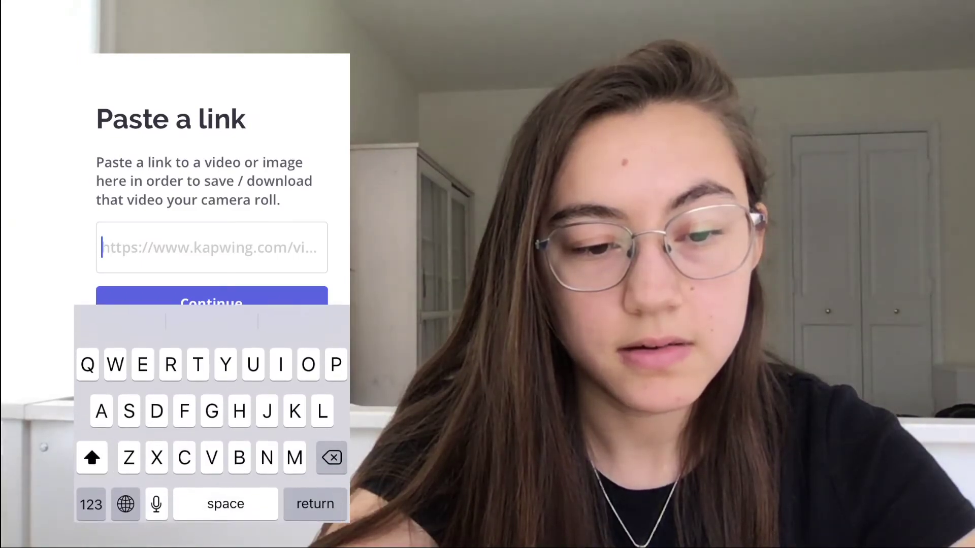
left_click(102, 247)
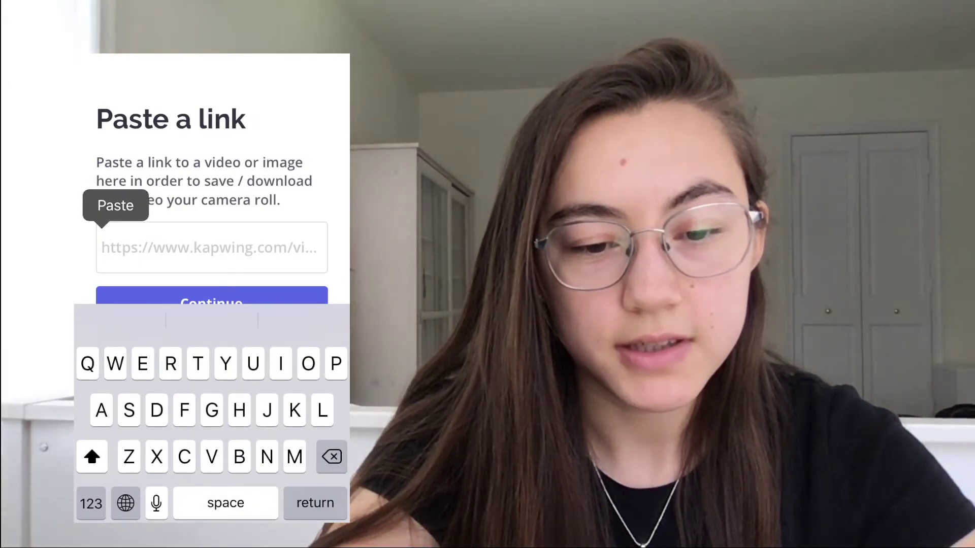
left_click(115, 204)
left_click(212, 300)
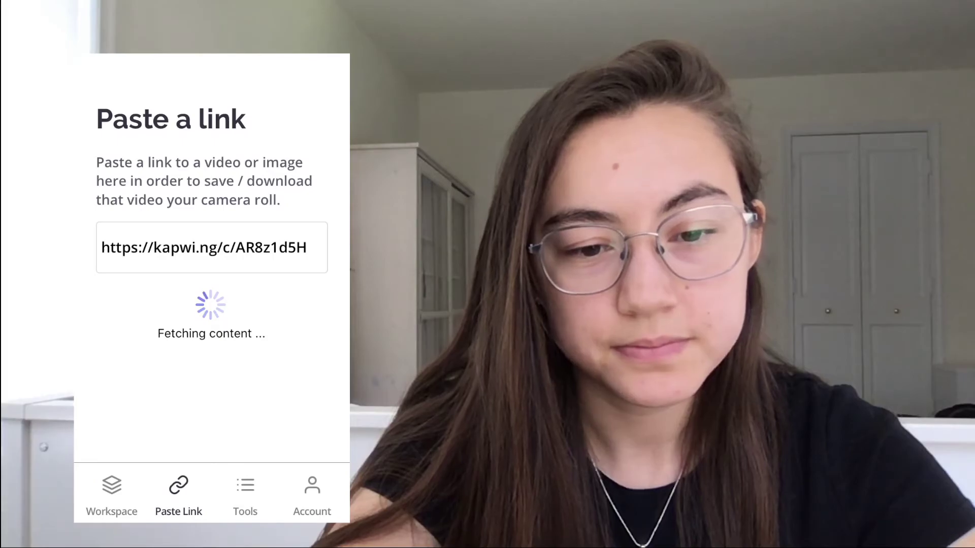